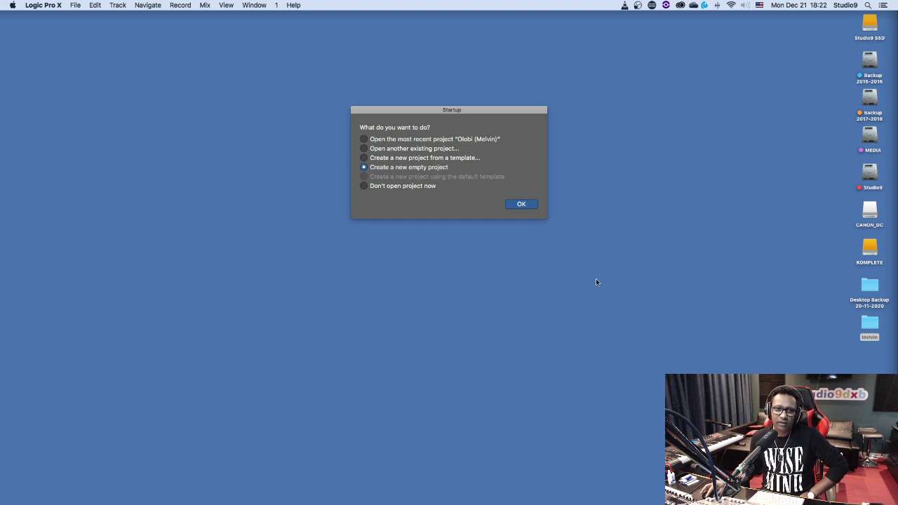
- Create an empty project with one software instrument track on an empty channel strip, and increase the track's height
left_click(515, 204)
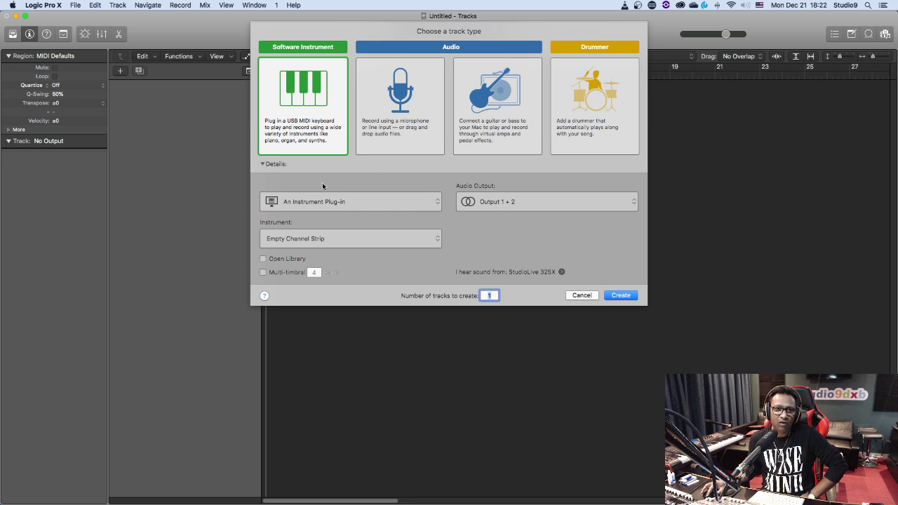
left_click(262, 164)
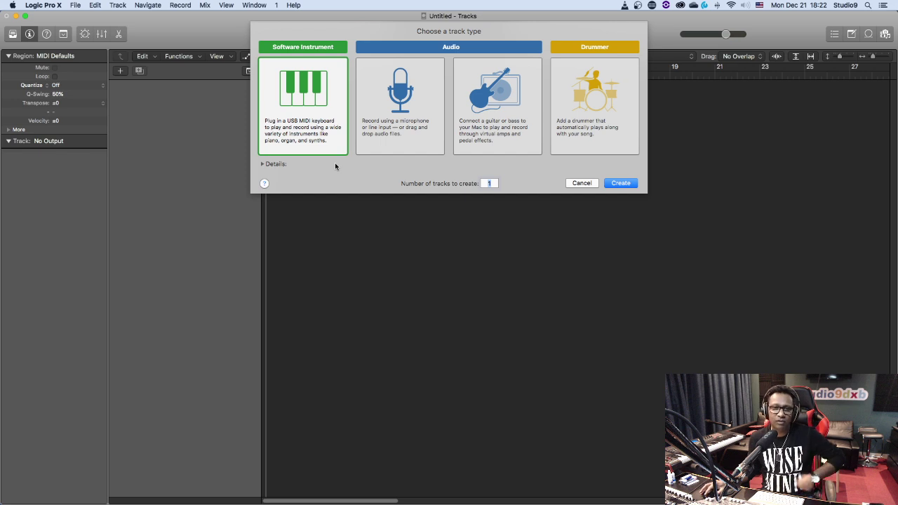
left_click(264, 164)
left_click(324, 205)
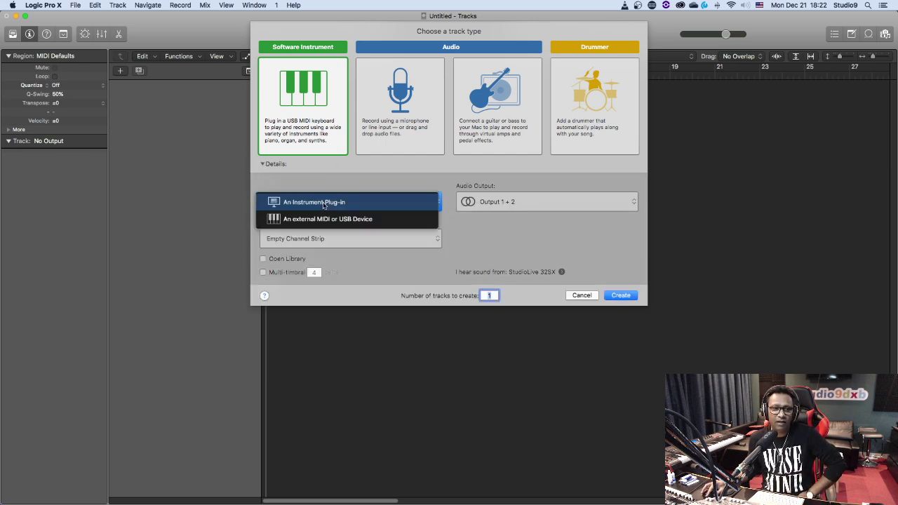
left_click(329, 207)
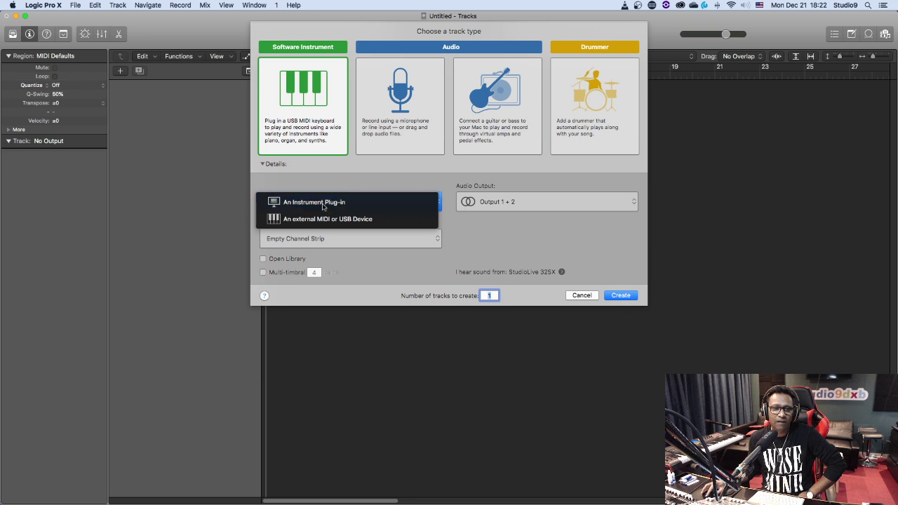
left_click(323, 239)
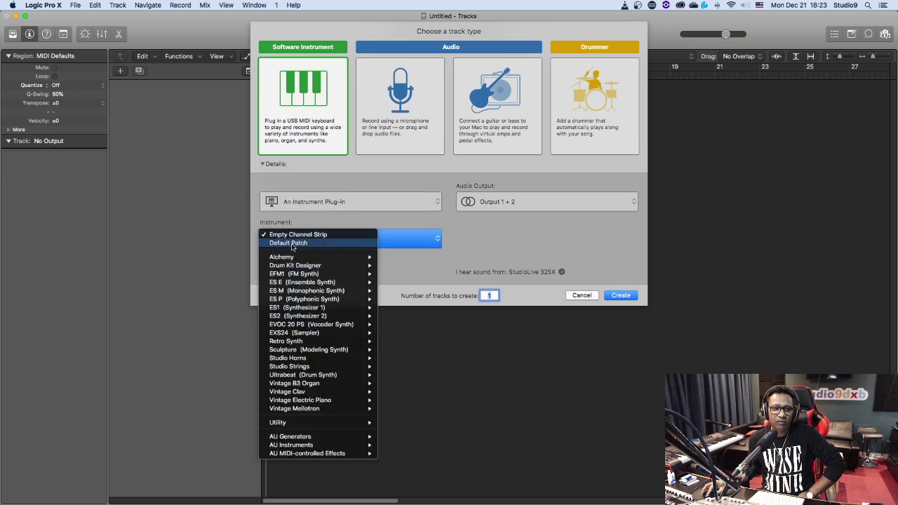
left_click(301, 235)
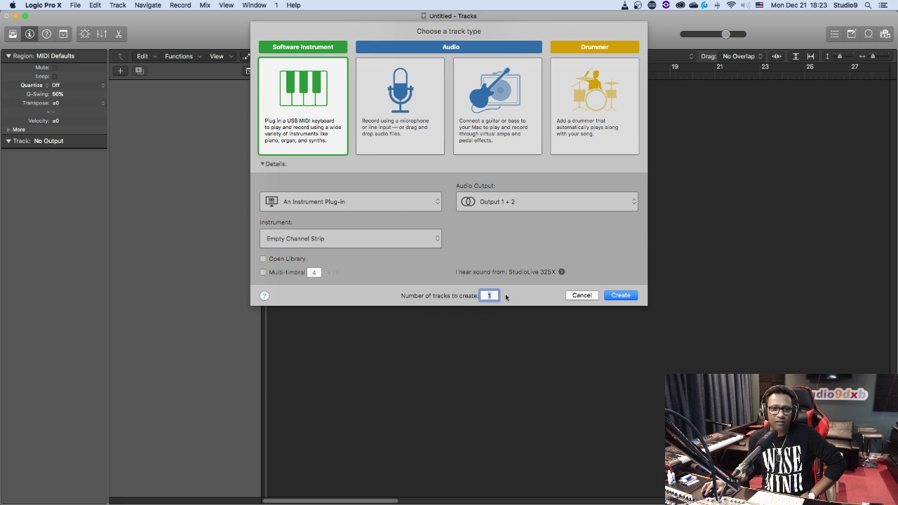
left_click(624, 298)
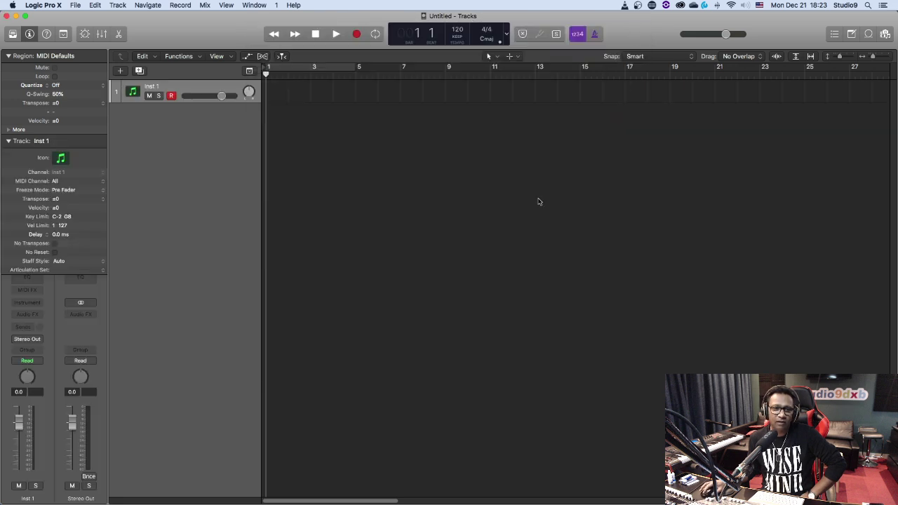
left_click_drag(233, 102, 232, 149)
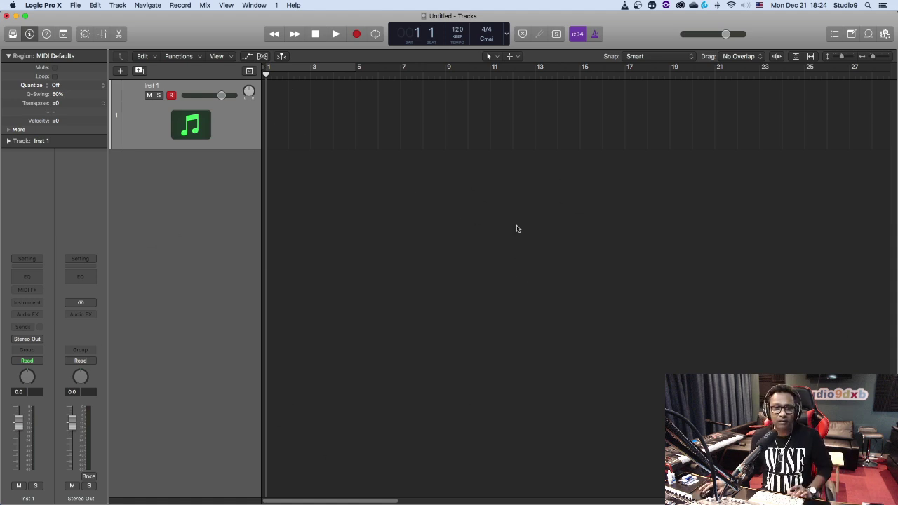
- Show and hide the mixer, and view the Piano Roll editor enlarged before hiding it again
key("x")
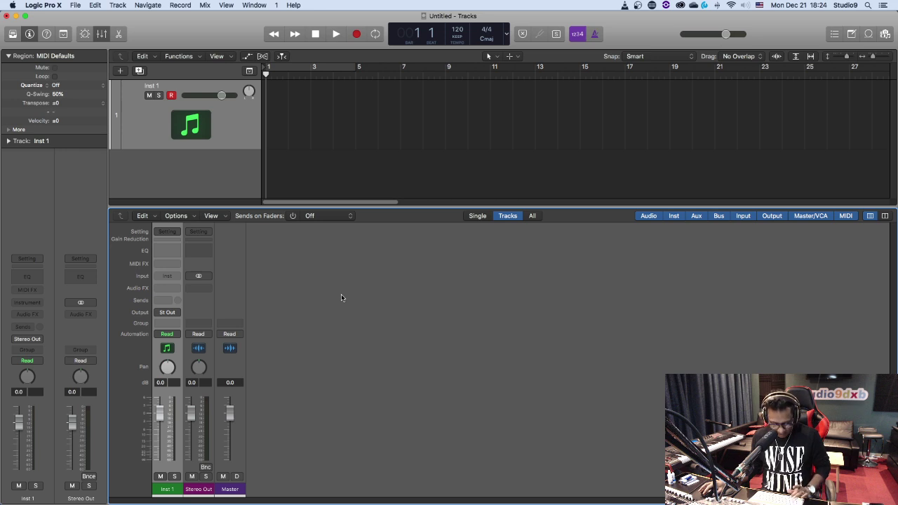
key("x")
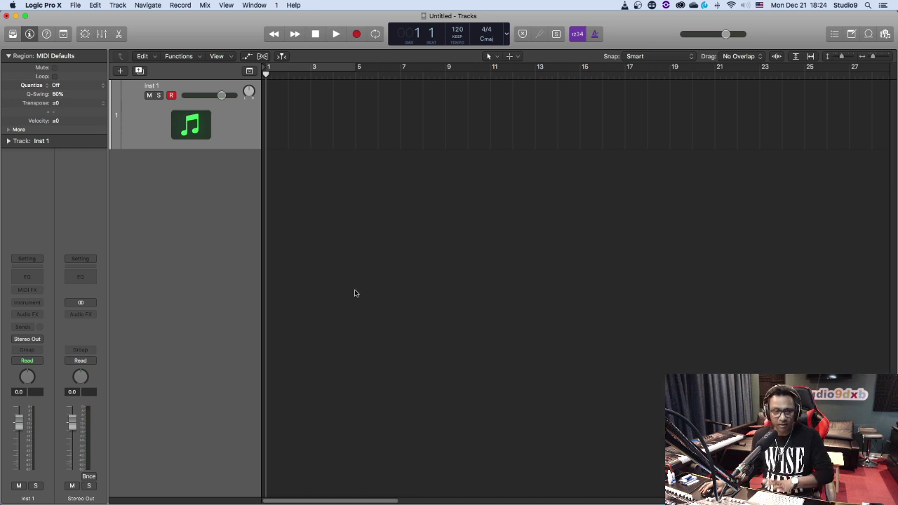
key("p")
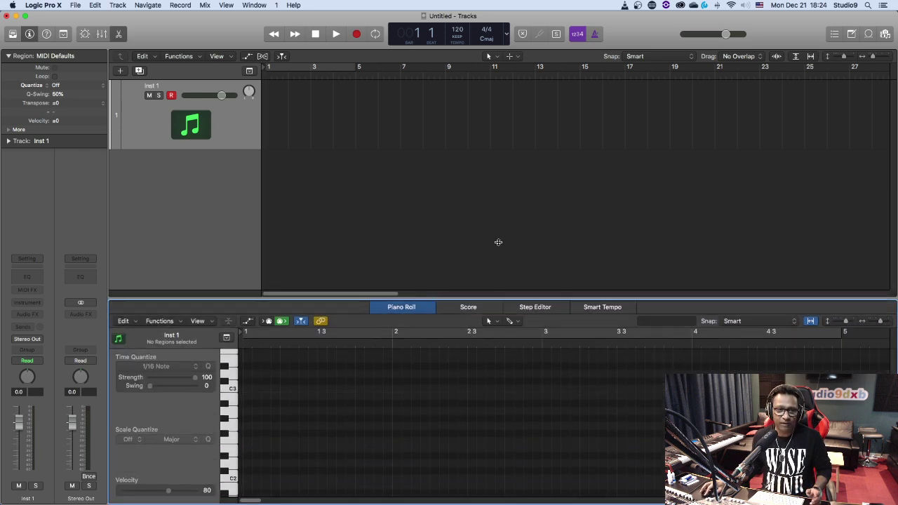
left_click_drag(500, 258, 497, 186)
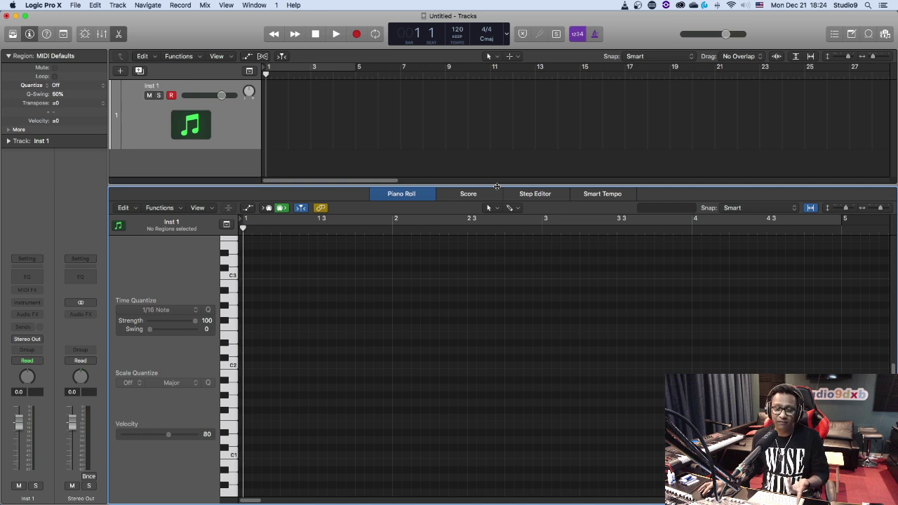
key("p")
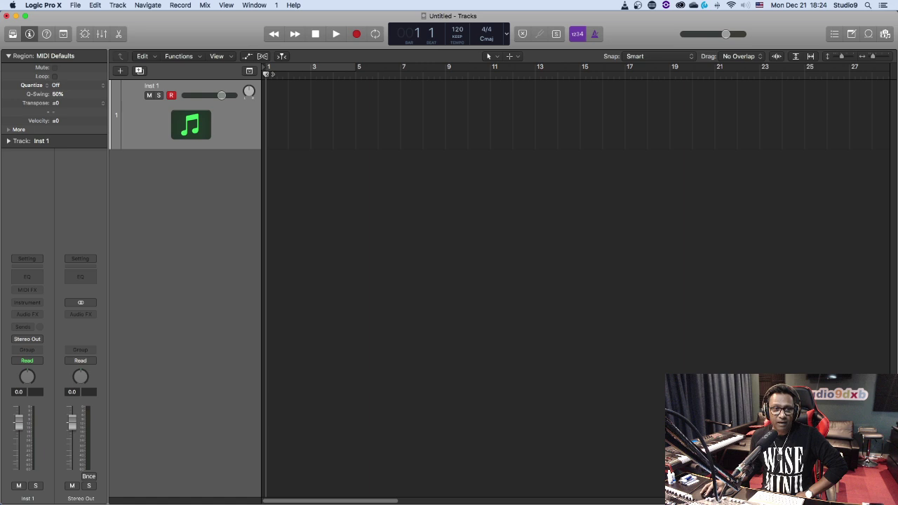
- Turn on cycle mode over bars 1 to 5
left_click(291, 71)
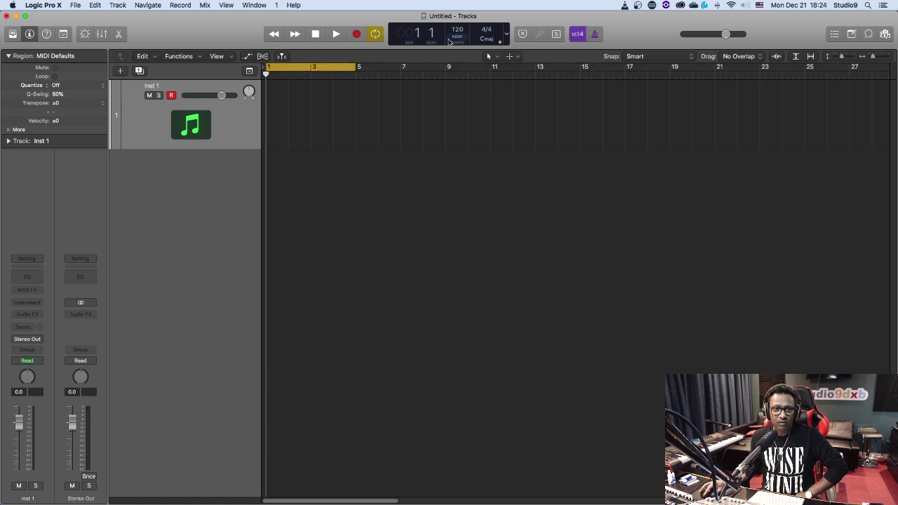
left_click(376, 38)
left_click(376, 38)
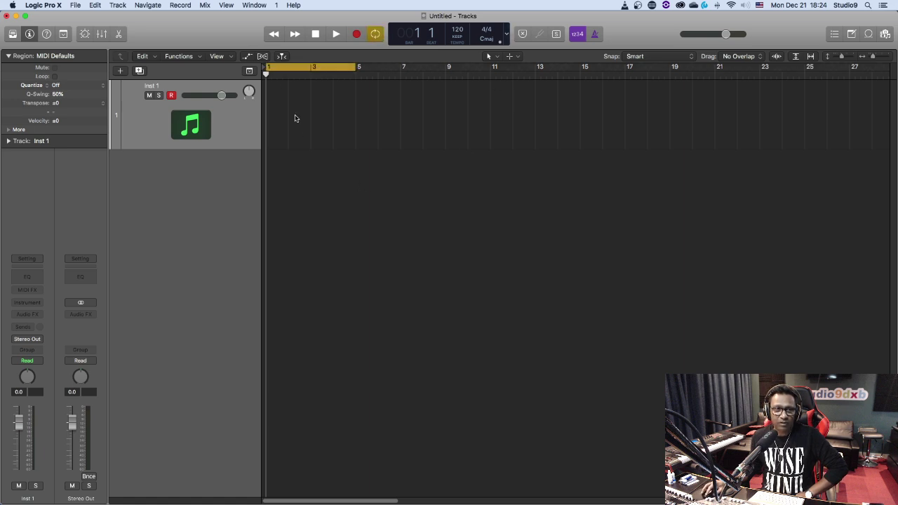
- Create an empty MIDI region on the instrument track, extend it from bar 1 to bar 5, and try out looping it
right_click(281, 119)
left_click(299, 121)
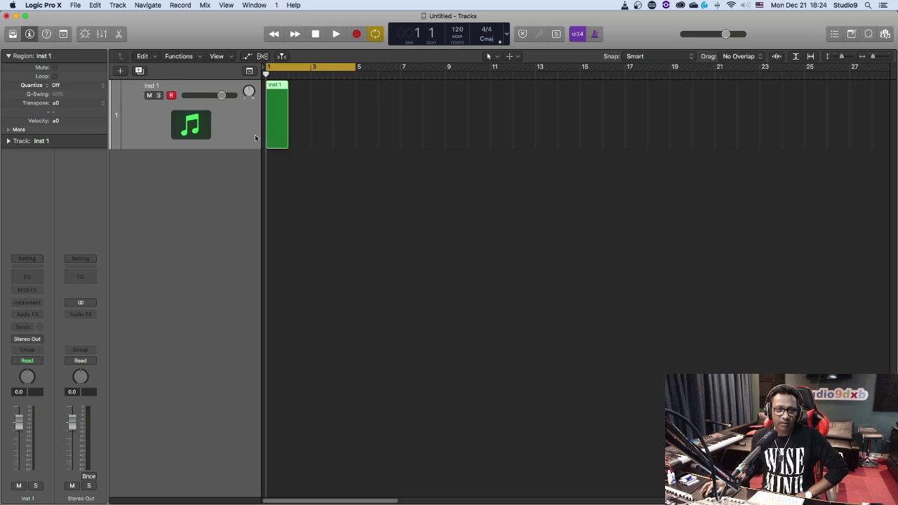
left_click_drag(285, 140, 353, 140)
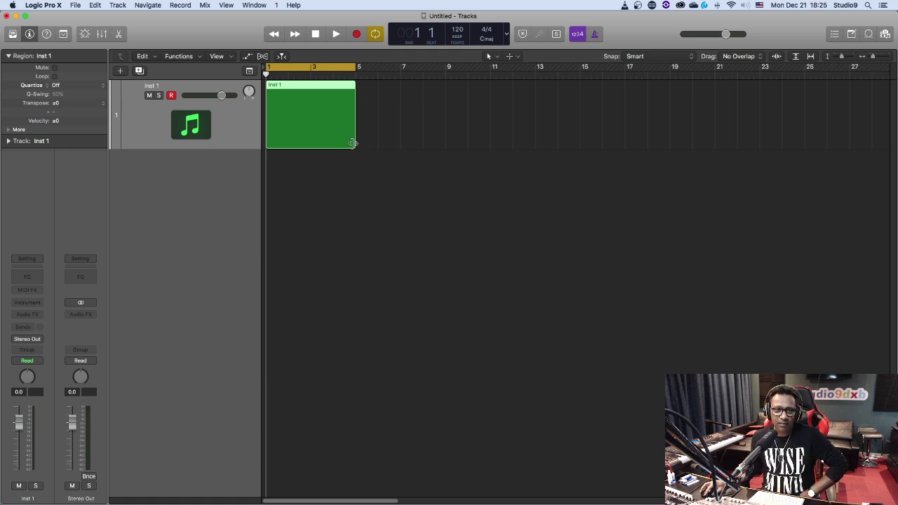
mouse_move(352, 143)
left_mouse_down()
mouse_move(269, 142)
mouse_move(355, 143)
left_mouse_up()
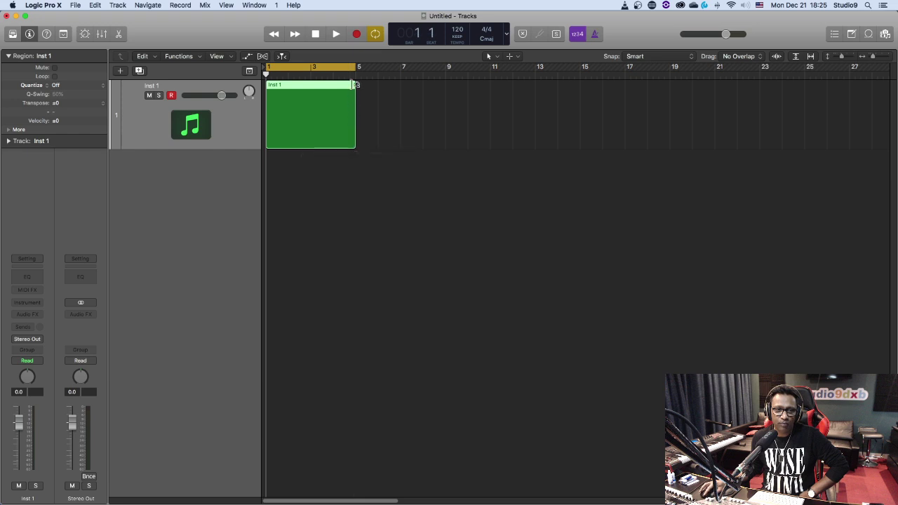
left_click_drag(356, 85, 552, 93)
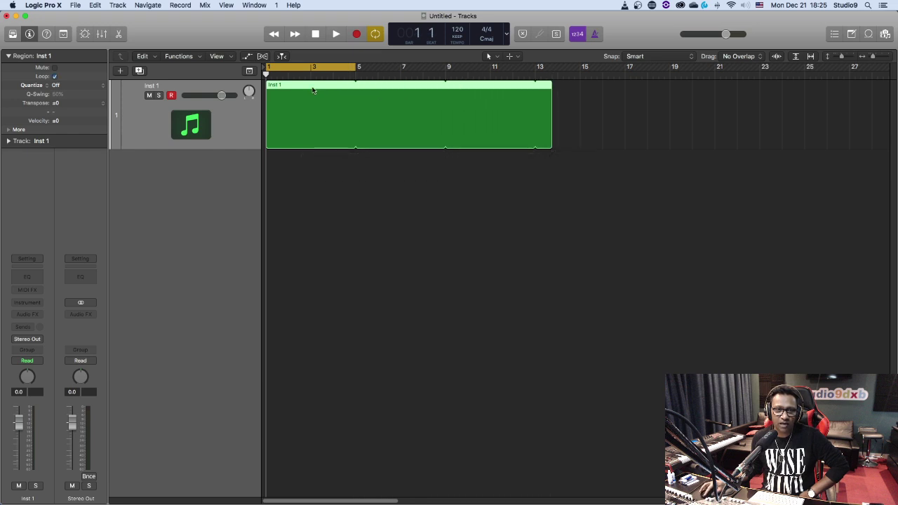
left_click_drag(552, 87, 355, 107)
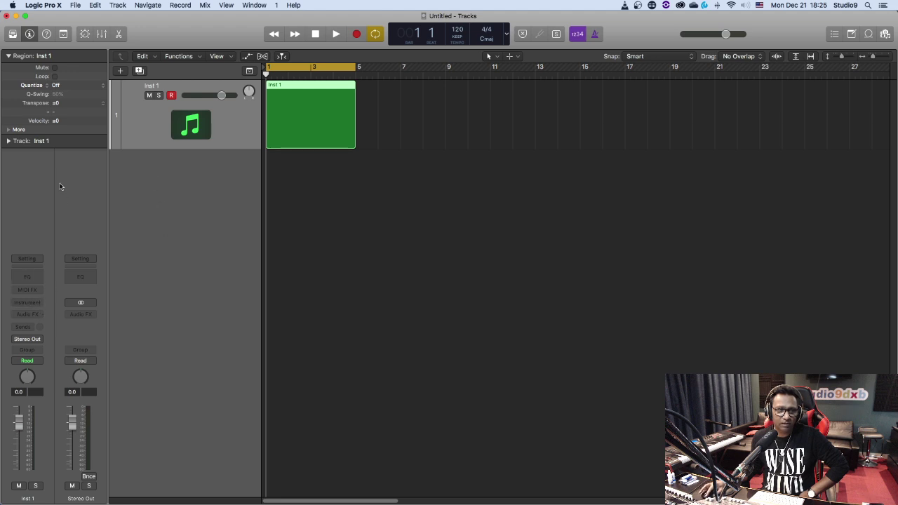
- Collapse the region inspector and load the EXS24 sampler in stereo on the instrument track
left_click(7, 56)
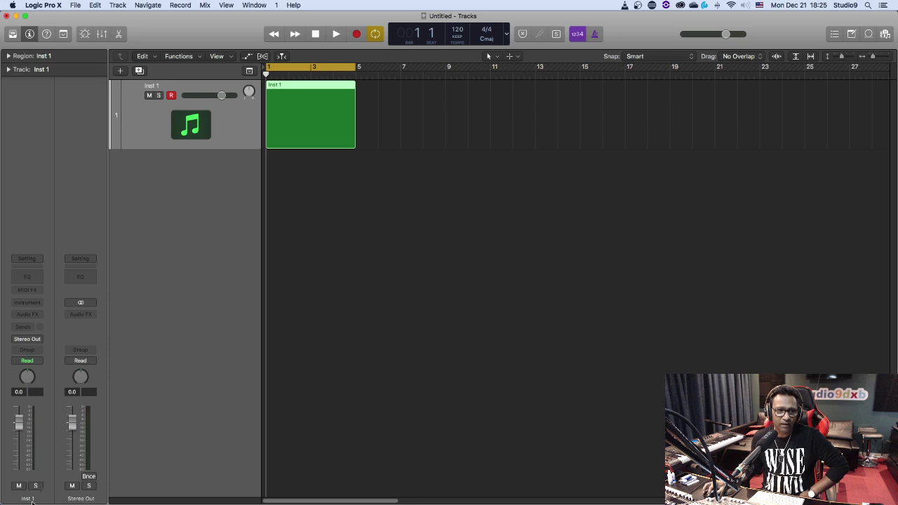
left_click(30, 304)
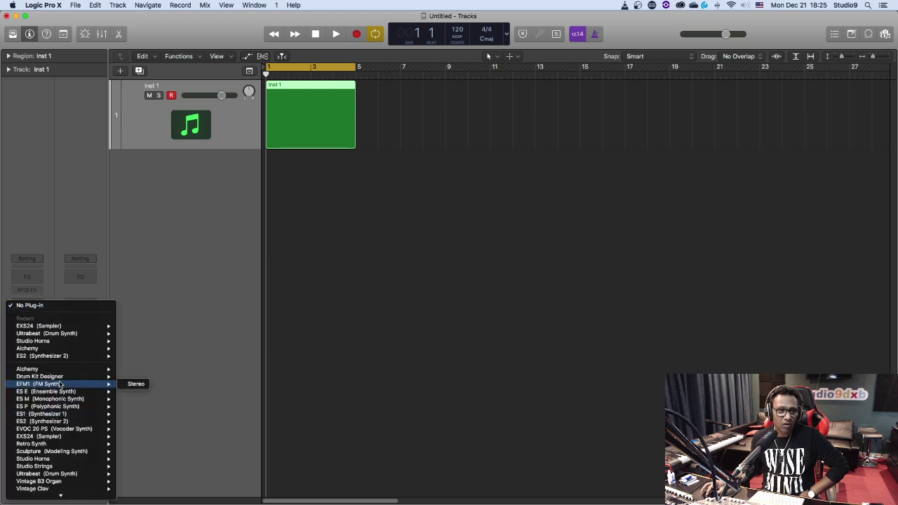
mouse_move(68, 328)
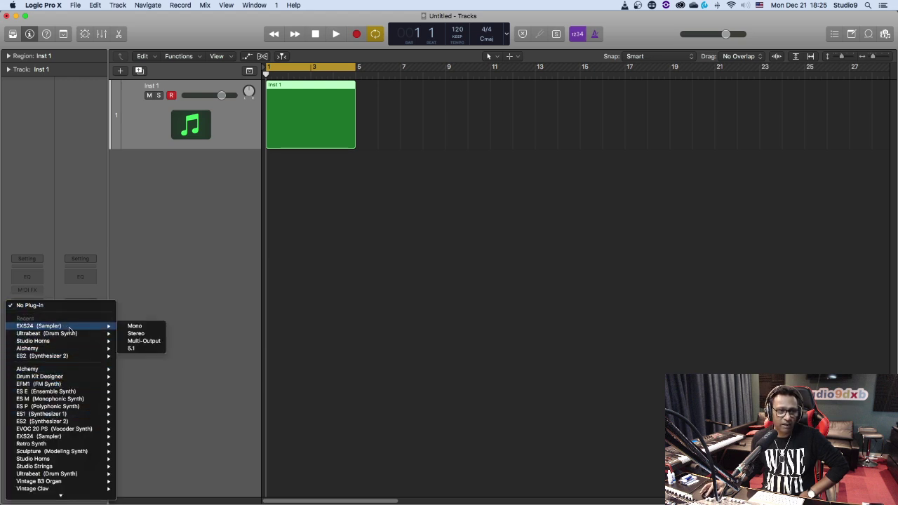
left_click(150, 334)
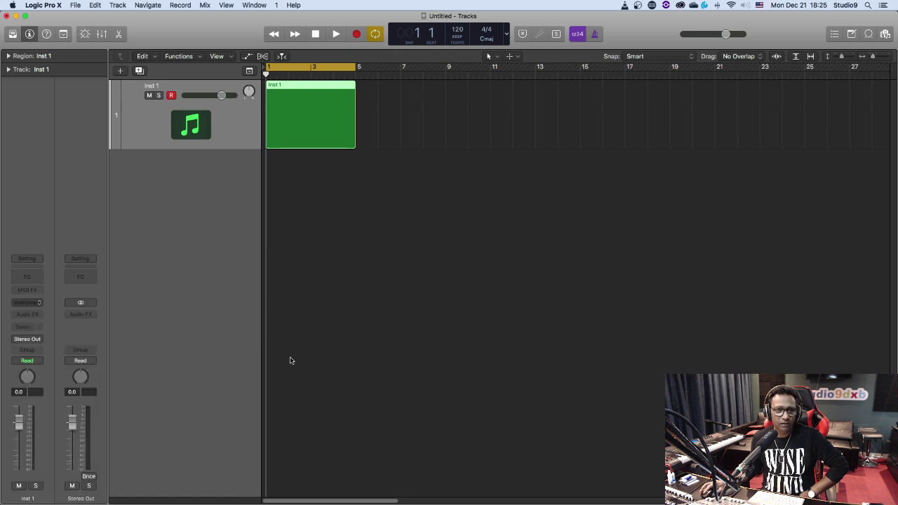
- Load the Grand Piano sound from Acoustic Pianos into the EXS24 and move its window clear of the track
left_click_drag(198, 35, 566, 127)
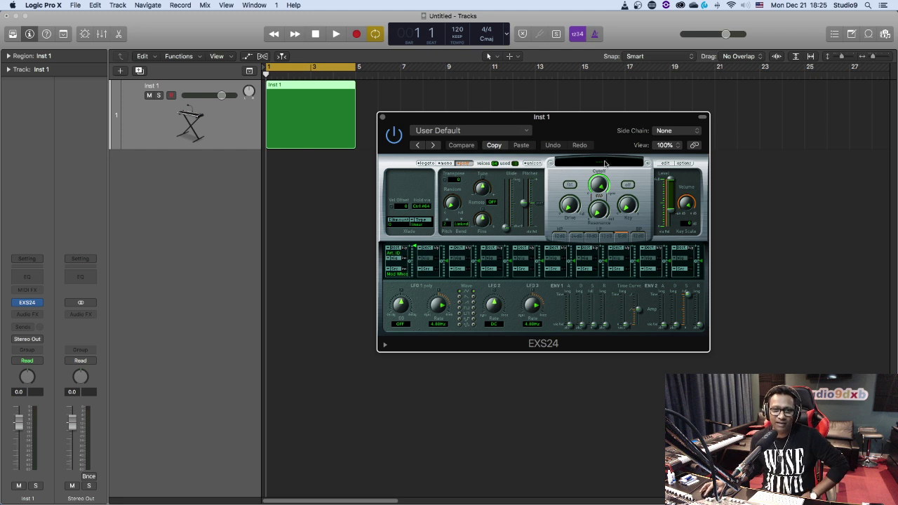
left_click(599, 165)
mouse_move(623, 230)
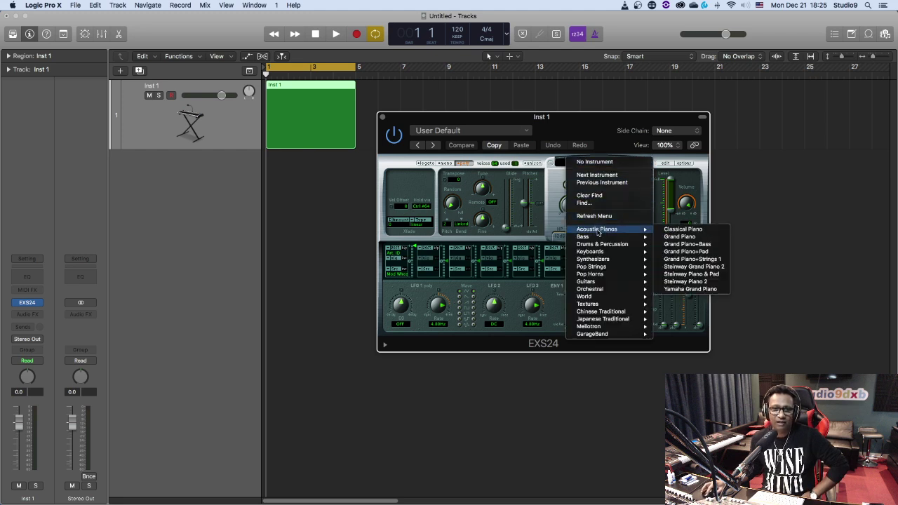
left_click(704, 237)
left_click_drag(601, 123, 669, 232)
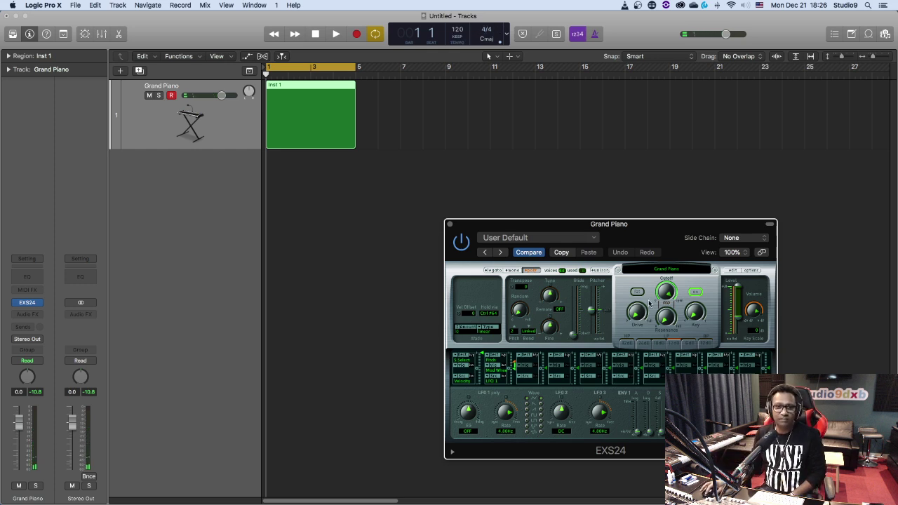
left_click_drag(586, 225, 524, 191)
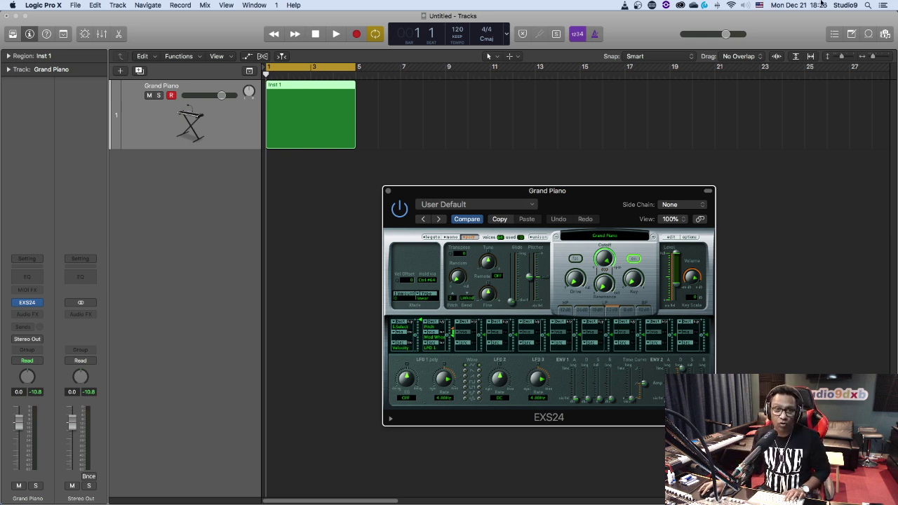
- Turn on the metronome and record four bars of piano chords into the region
left_click(595, 35)
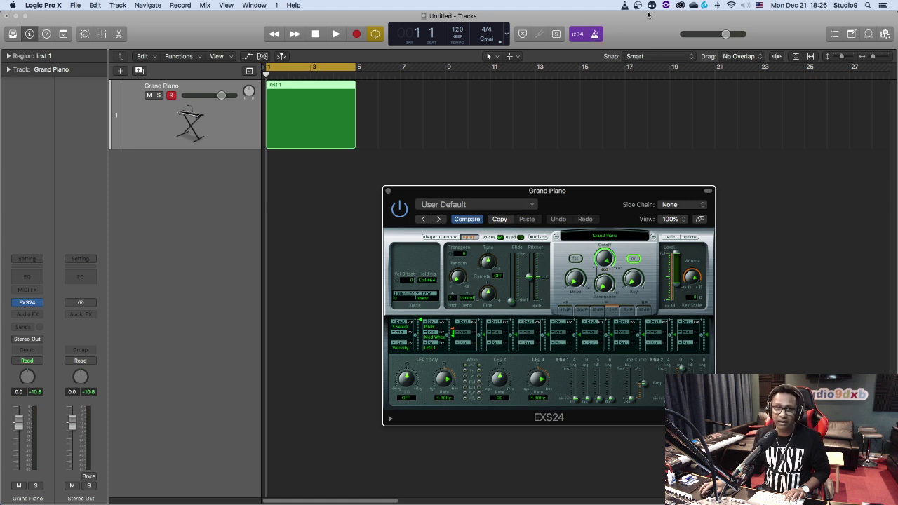
key("r")
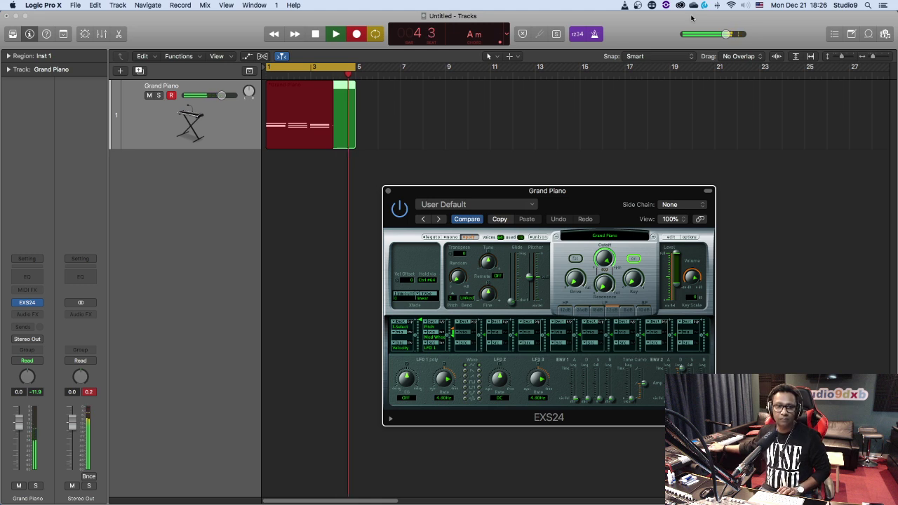
key("space")
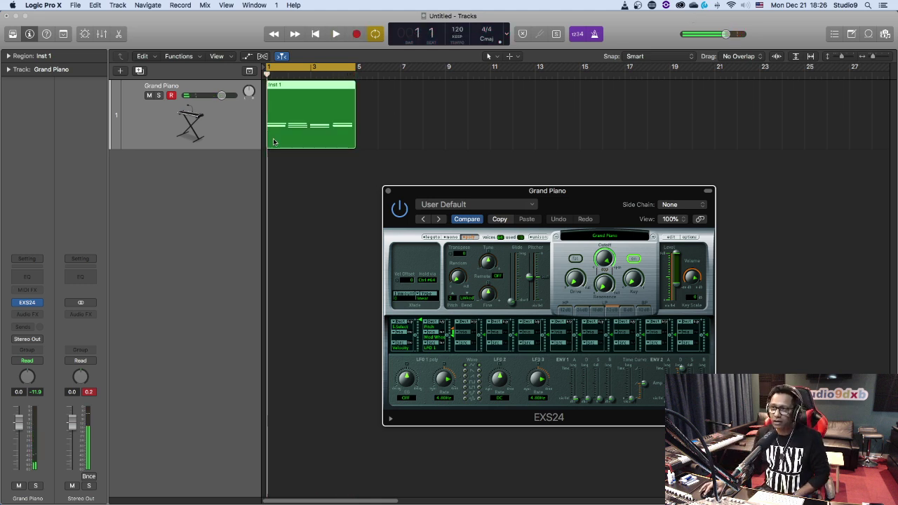
- Open the recorded region in an enlarged Piano Roll without the sampler window, and select the D#2 note at bar 2
double_click(291, 112)
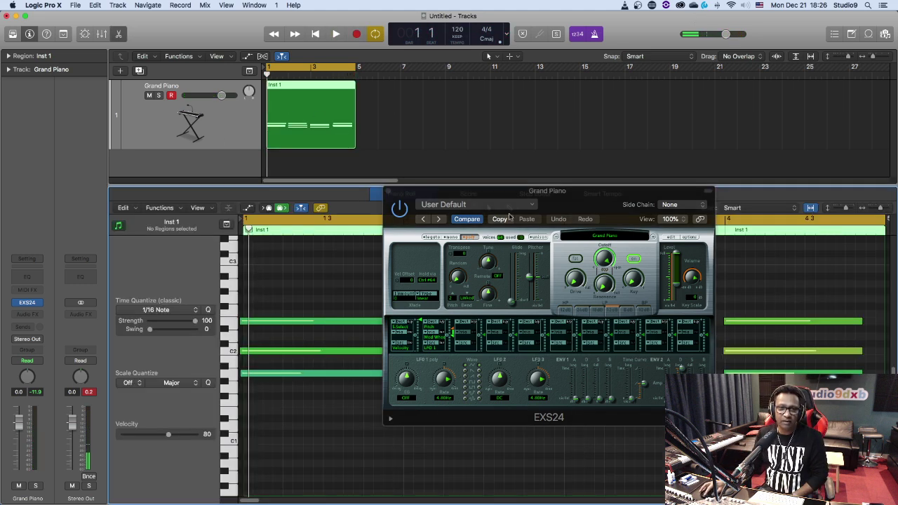
left_click(388, 191)
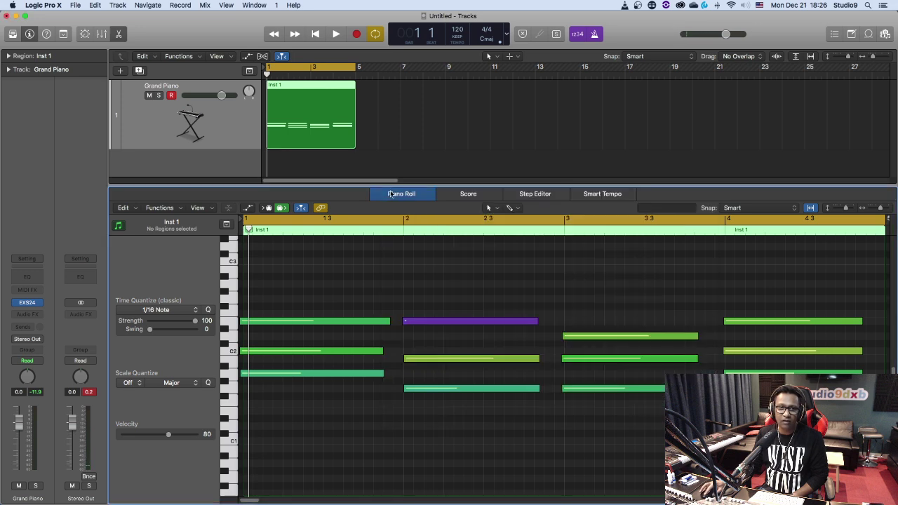
left_click_drag(411, 184, 411, 117)
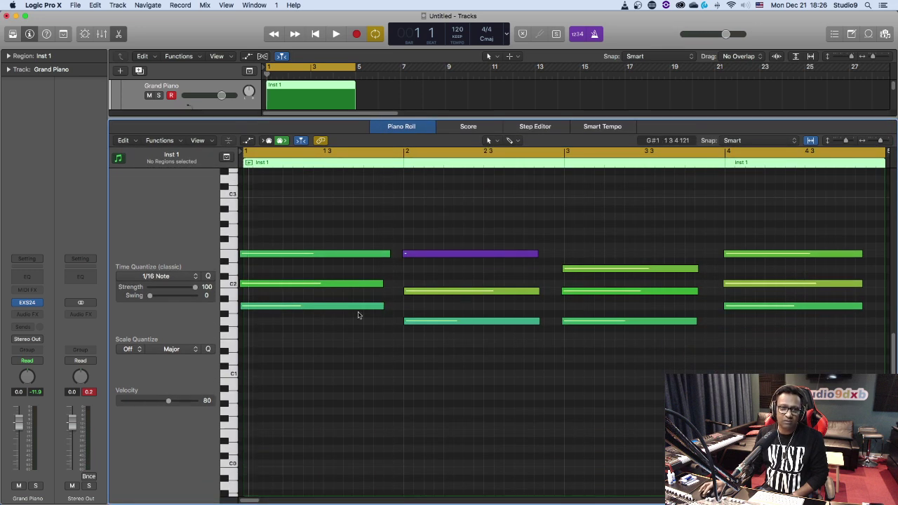
left_click(443, 255)
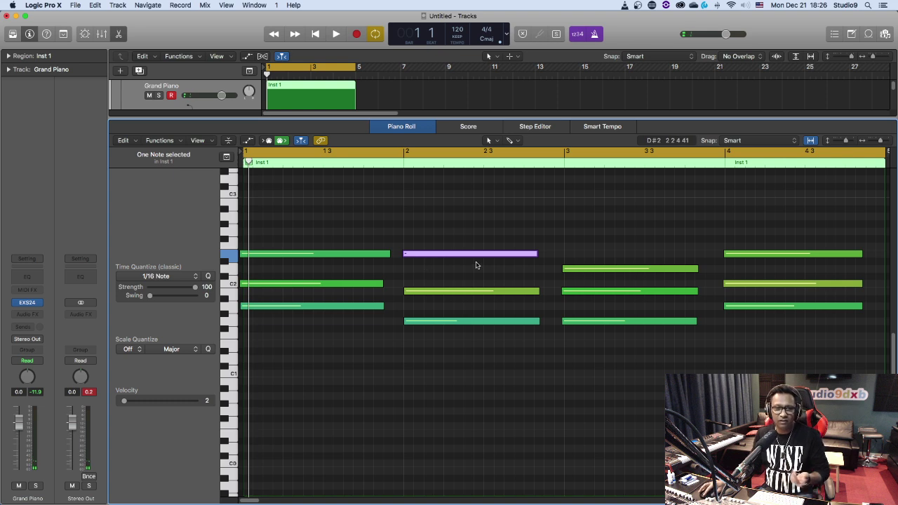
- Replace the selected top note in bar 2 with a copy of bar 1's E2 note, and audition the result
key("Delete")
left_click(355, 256)
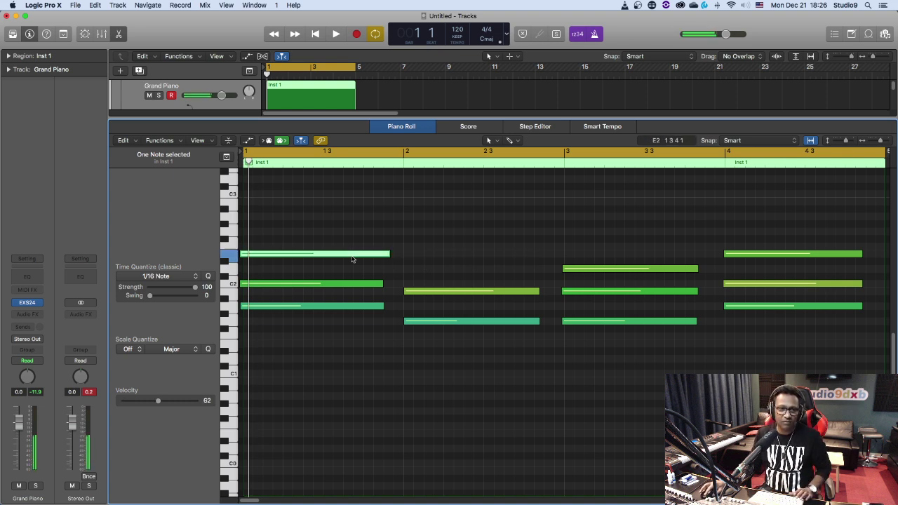
left_click_drag(339, 259, 504, 261)
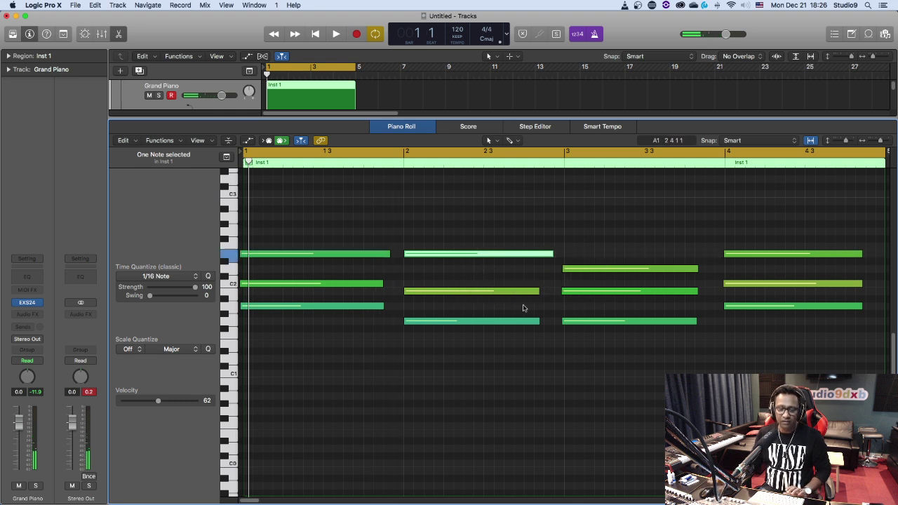
key("space")
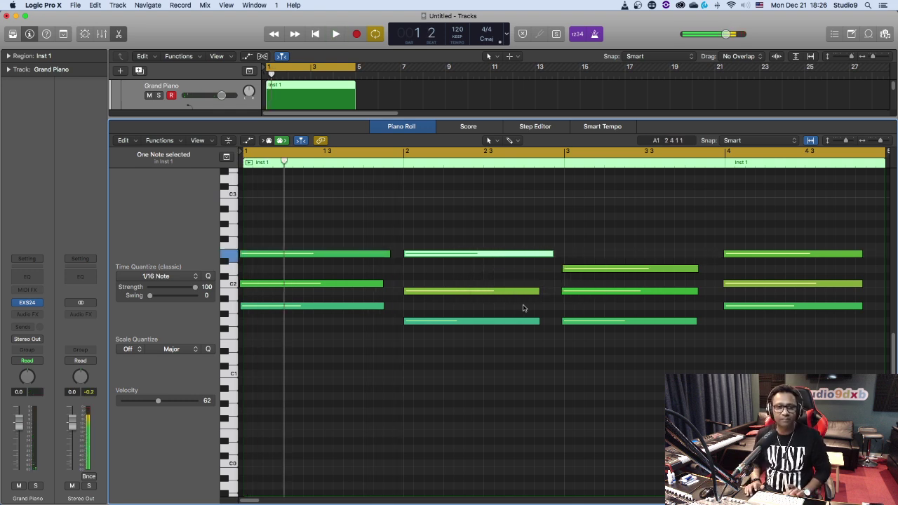
- Quantize all notes in the region to 1/16 Note at strength 100 and play the part back
left_click(437, 393)
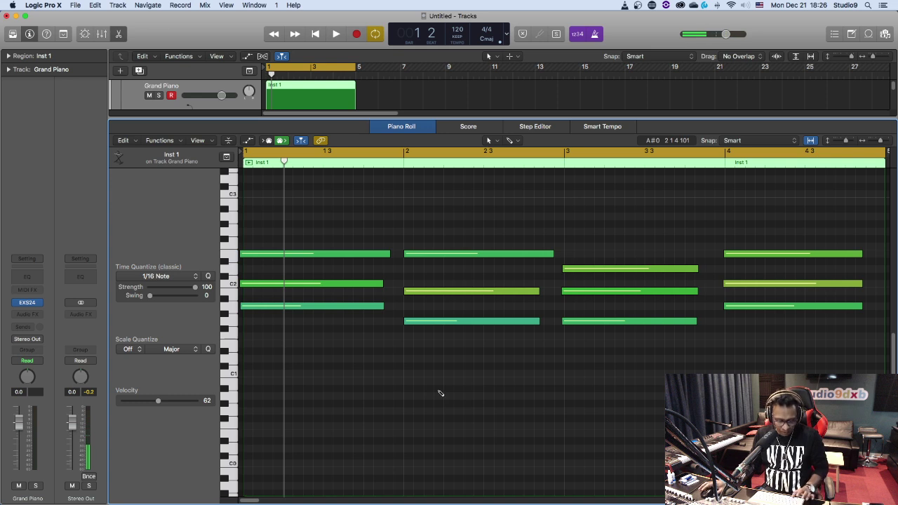
key("super+a")
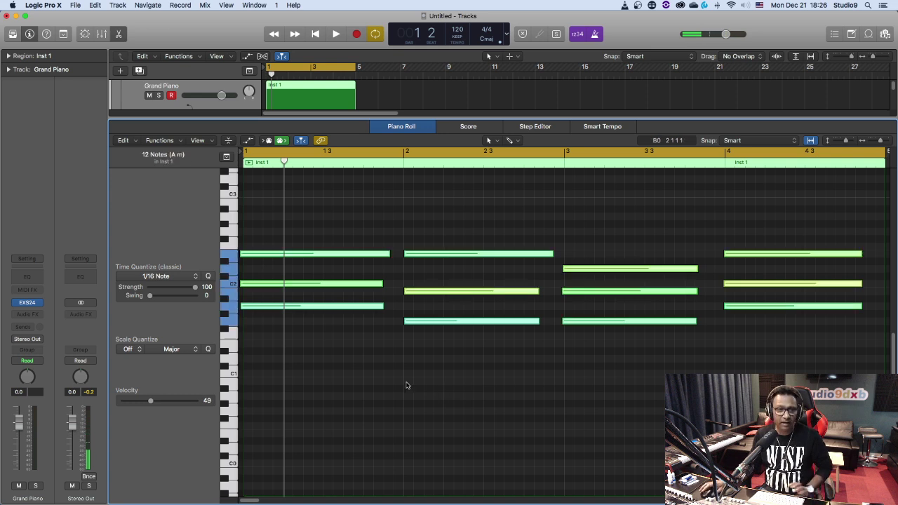
left_click(209, 277)
key("space")
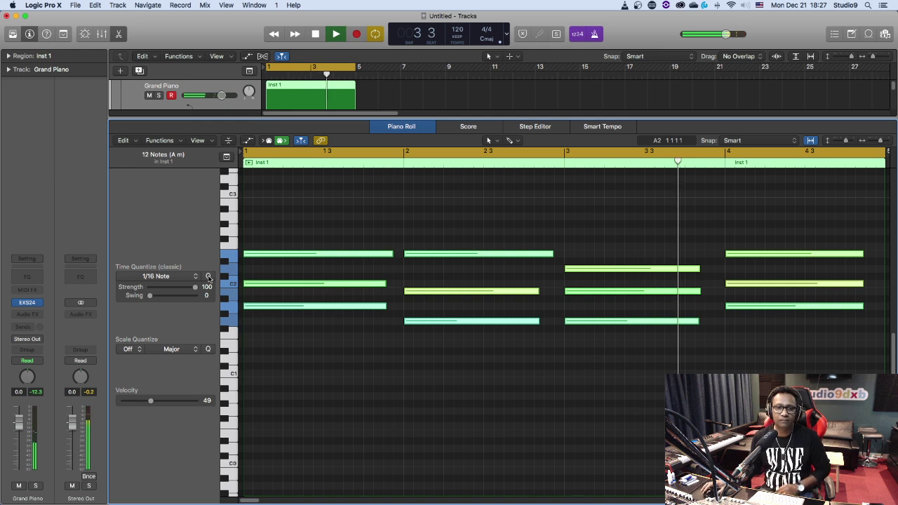
key("space")
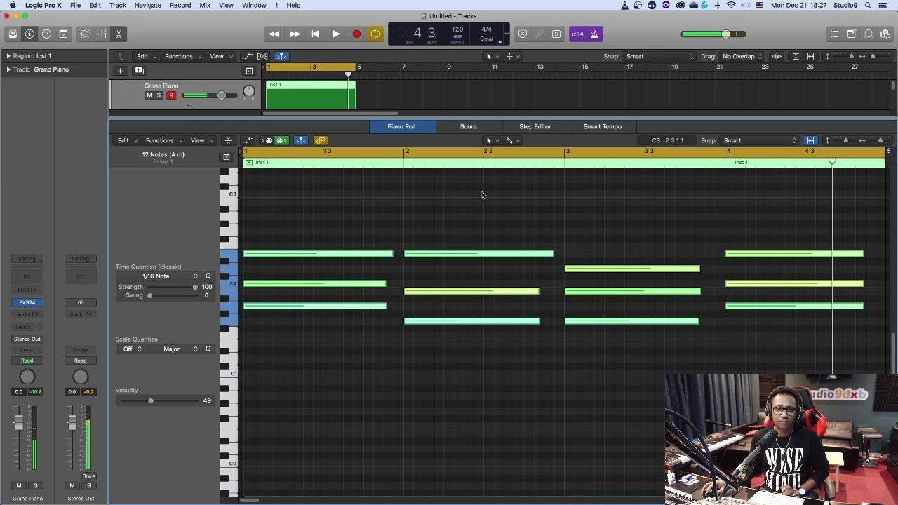
- Turn off the metronome and close the Piano Roll editor
left_click(595, 34)
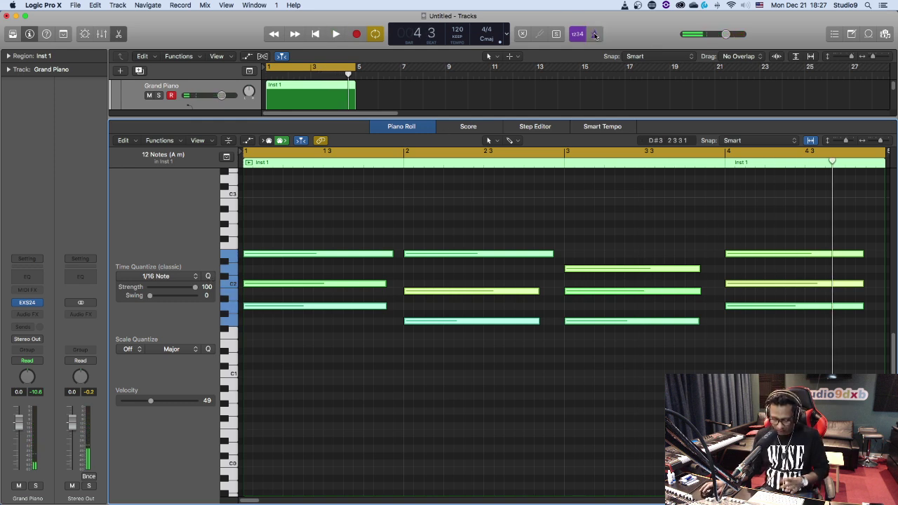
key("e")
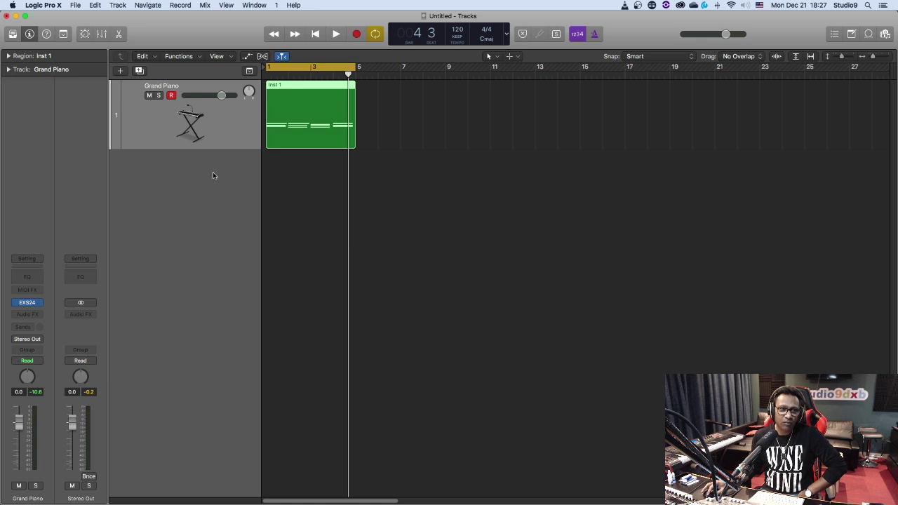
- Add one more software instrument track with an empty channel strip and enlarge its height in the track list
left_click(120, 71)
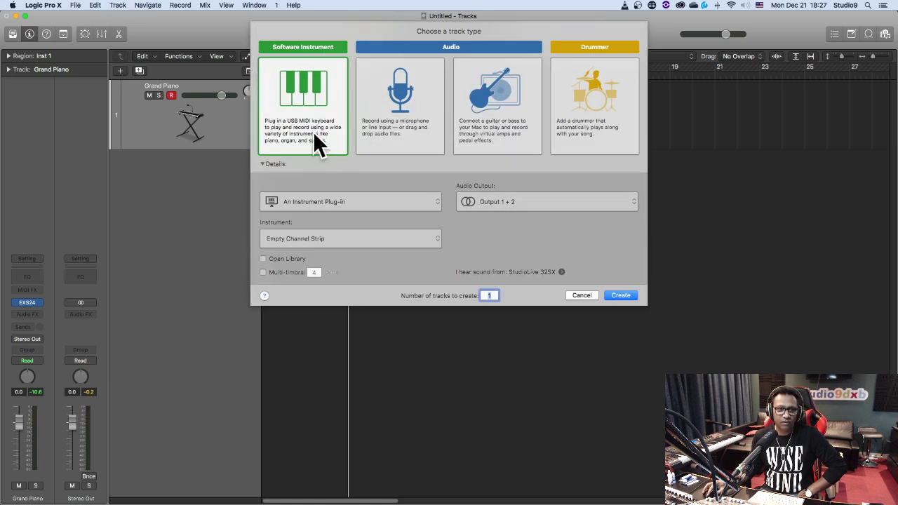
key("Return")
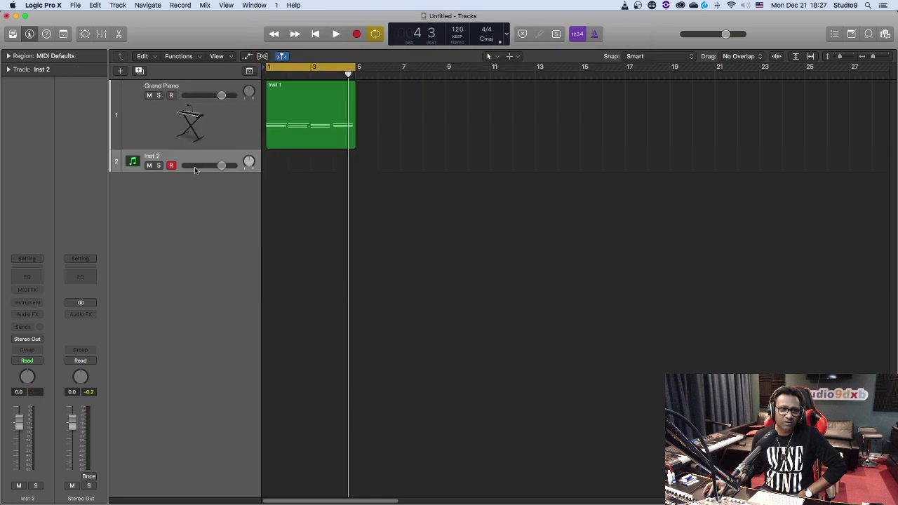
left_click_drag(196, 174, 192, 240)
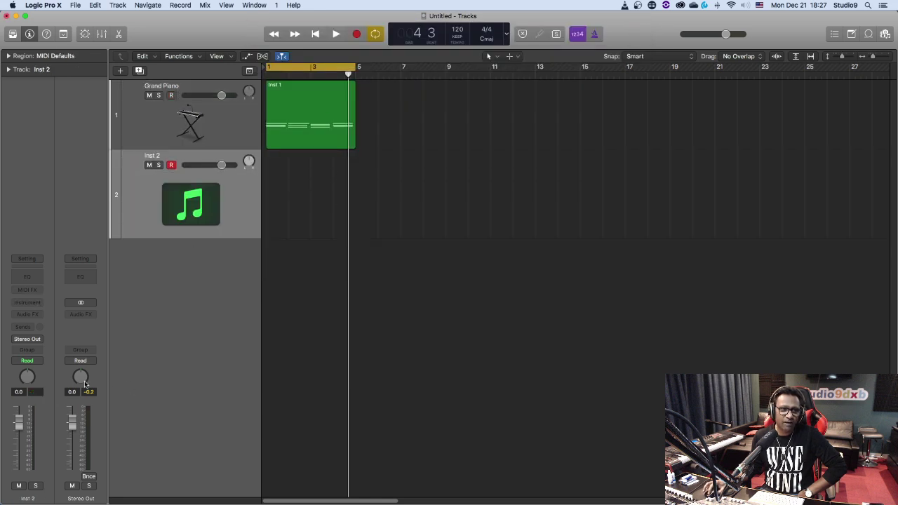
- Load the Alchemy synth in stereo on the new instrument track and move its window clear of the tracks
left_click(30, 304)
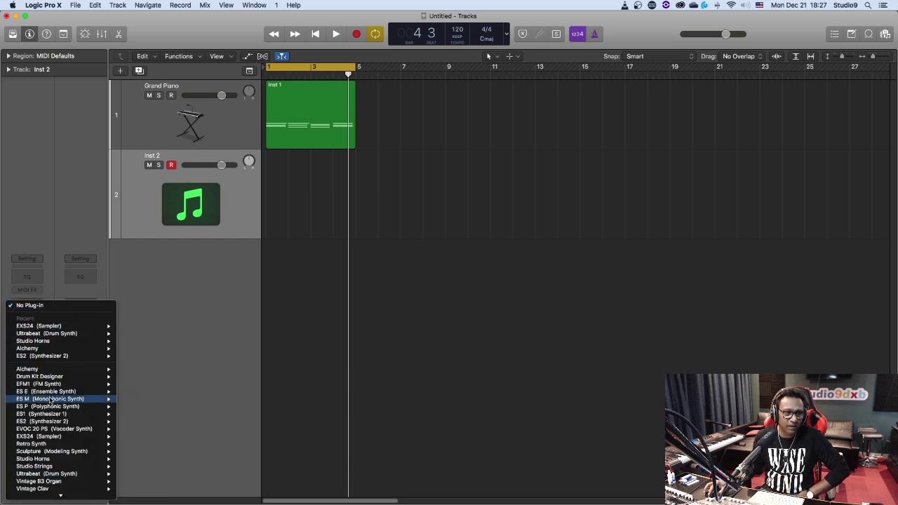
mouse_move(49, 372)
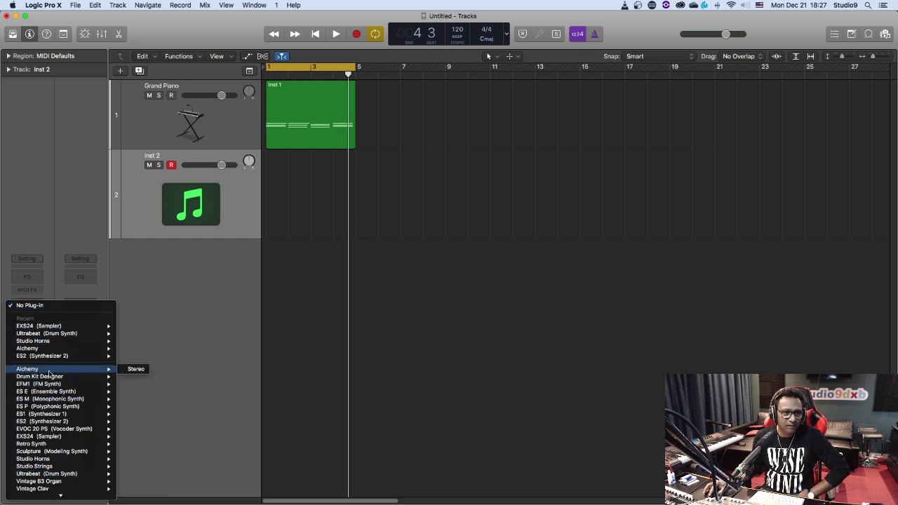
left_click(135, 369)
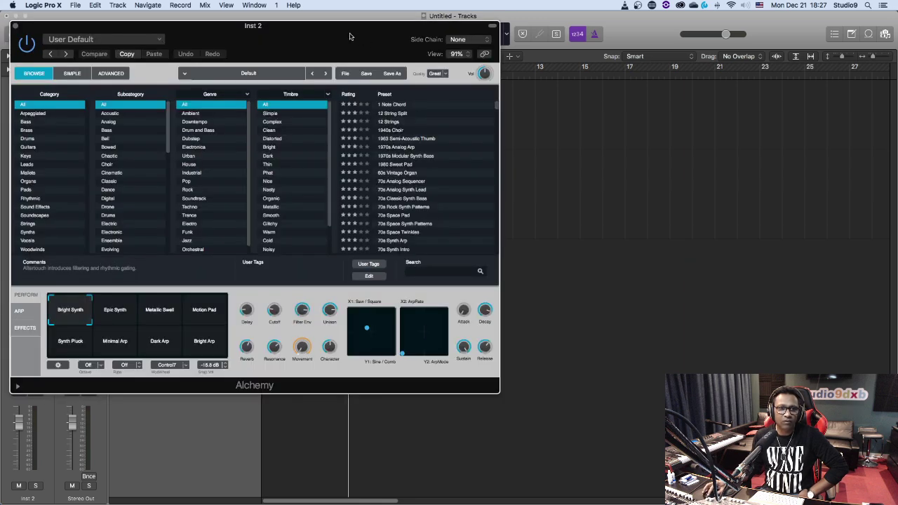
left_click_drag(348, 34, 727, 84)
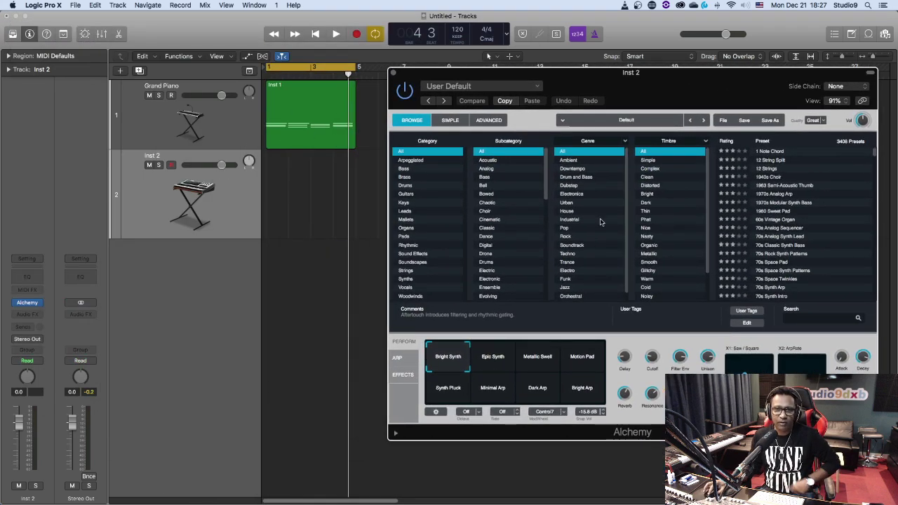
- Load the Anthem Chord Arp preset from Alchemy's Arpeggiated category and Dance subcategory
left_click(426, 161)
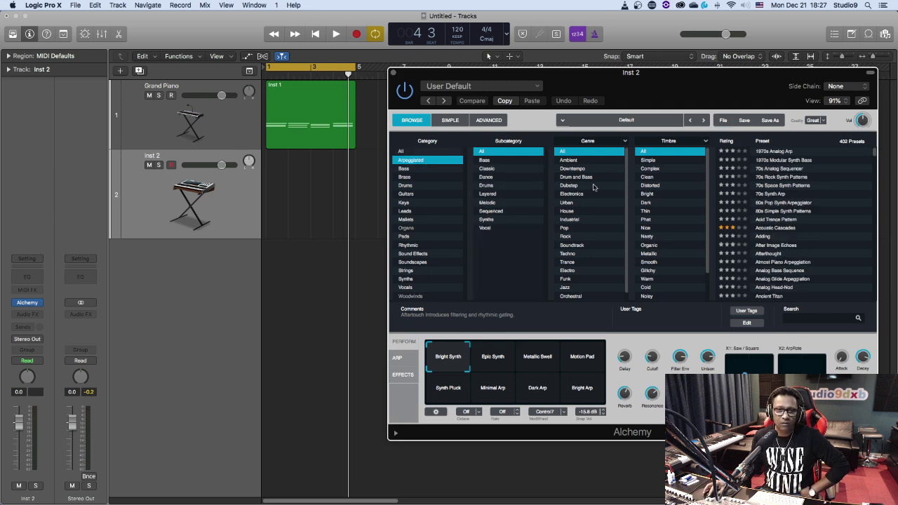
left_click(500, 178)
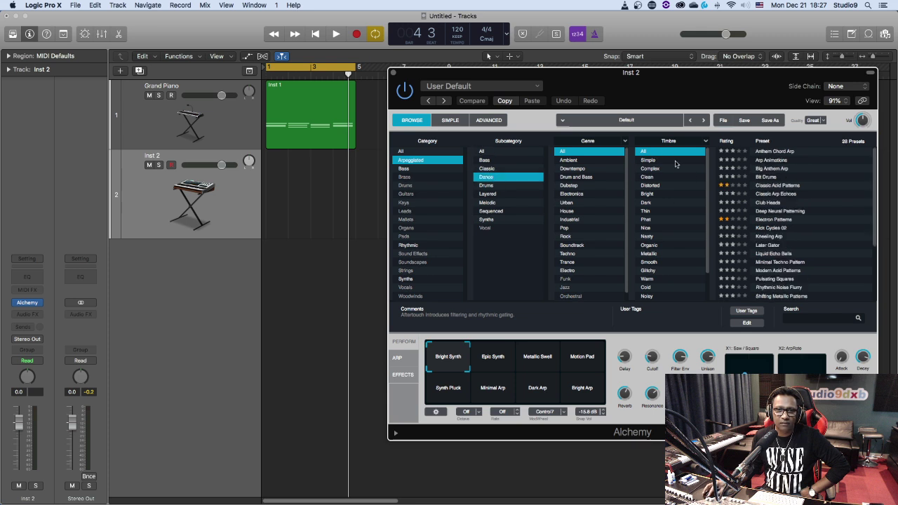
left_click(776, 151)
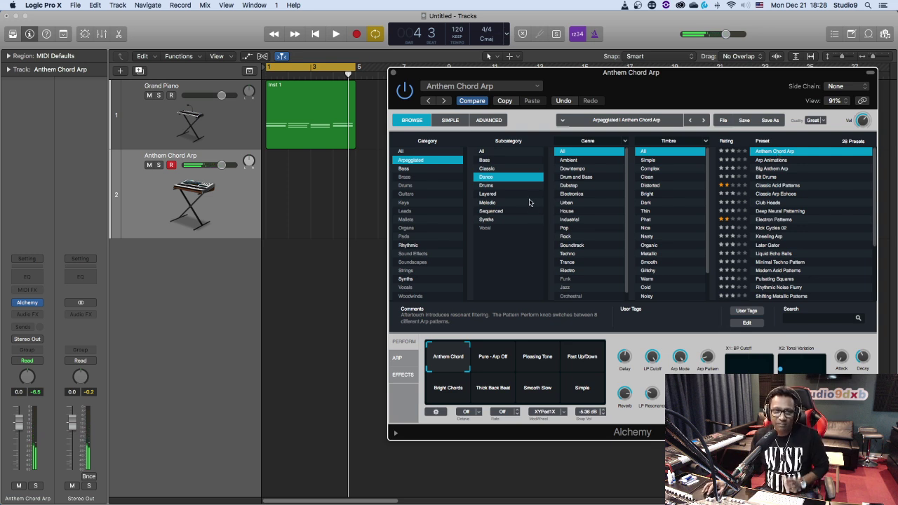
- Copy the piano region onto the Anthem Chord Arp track at bar 1 and audition it with that track's volume lowered to -14.2 dB
left_click(297, 107)
left_click_drag(296, 108, 297, 170)
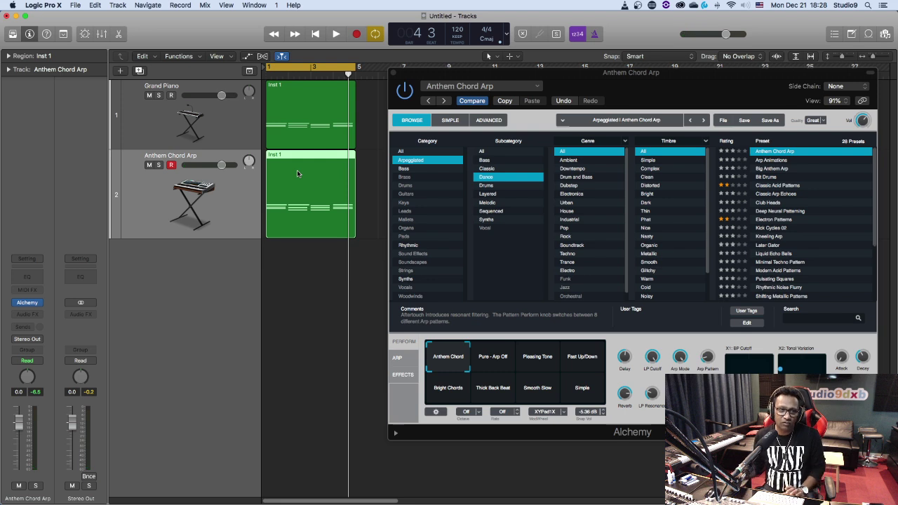
left_click_drag(222, 165, 200, 165)
key("space")
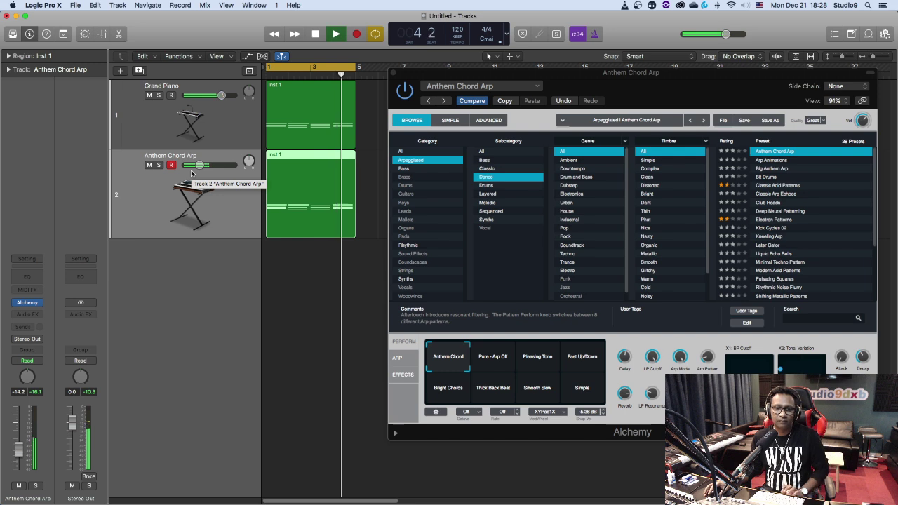
key("space")
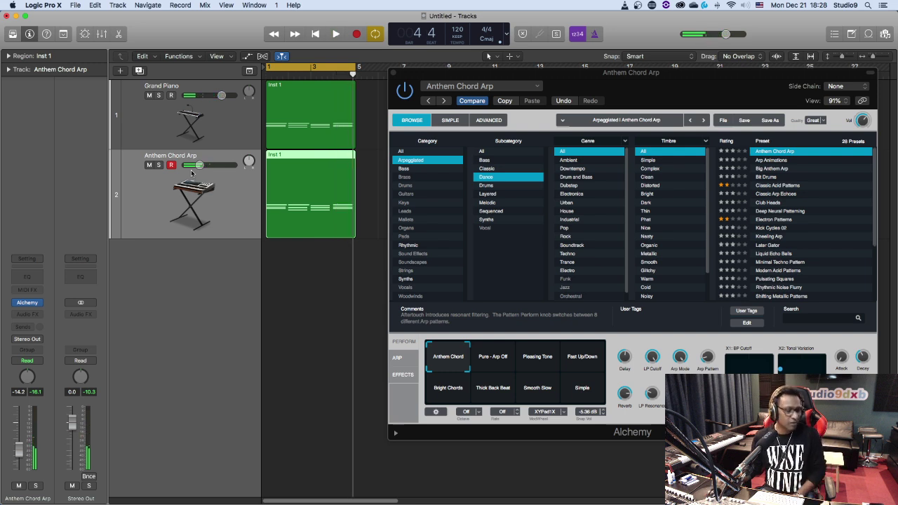